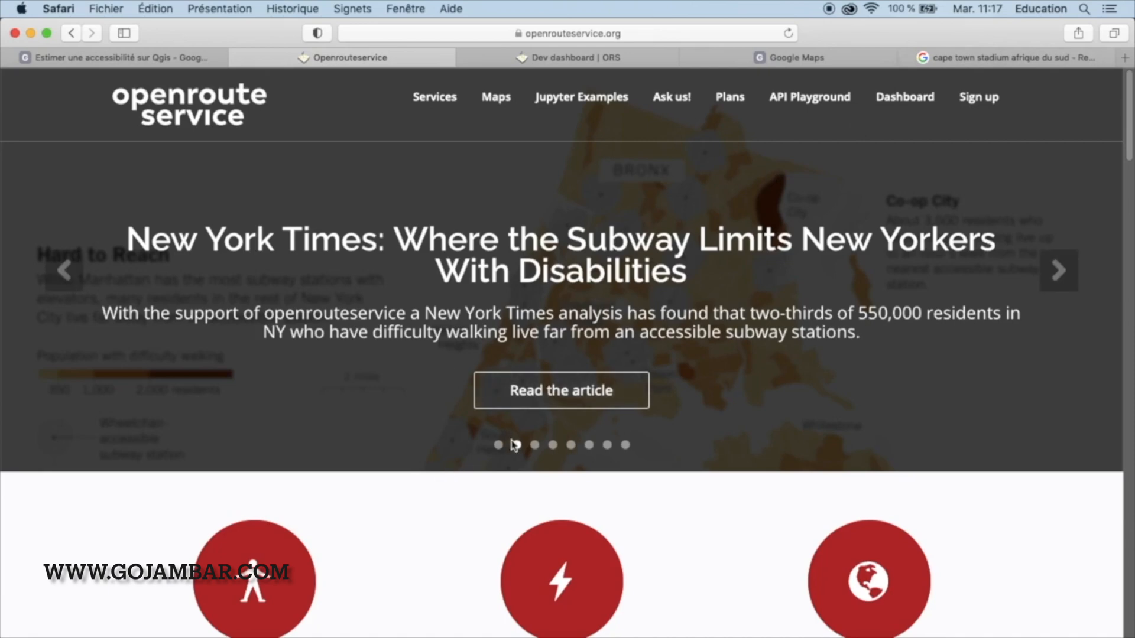
scroll(438, 484, down, 5)
scroll(438, 483, up, 5)
scroll(438, 484, down, 5)
scroll(438, 484, up, 5)
scroll(438, 484, down, 5)
scroll(438, 484, up, 5)
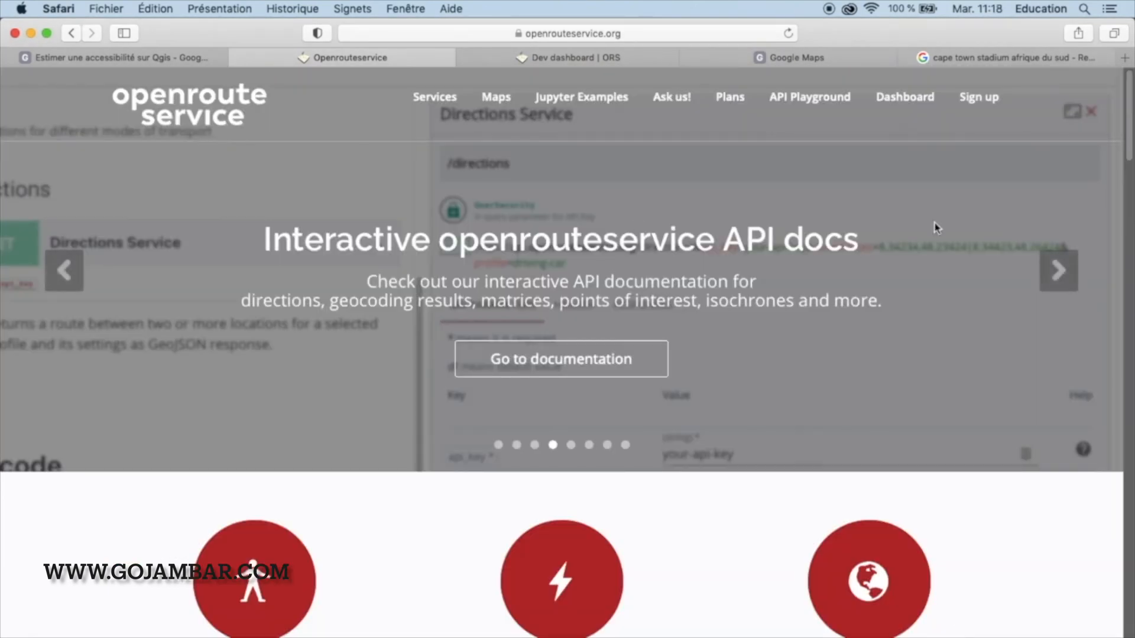
Close the openrouteservice home page and set the token type to Free in the dashboard's token request.
click(848, 101)
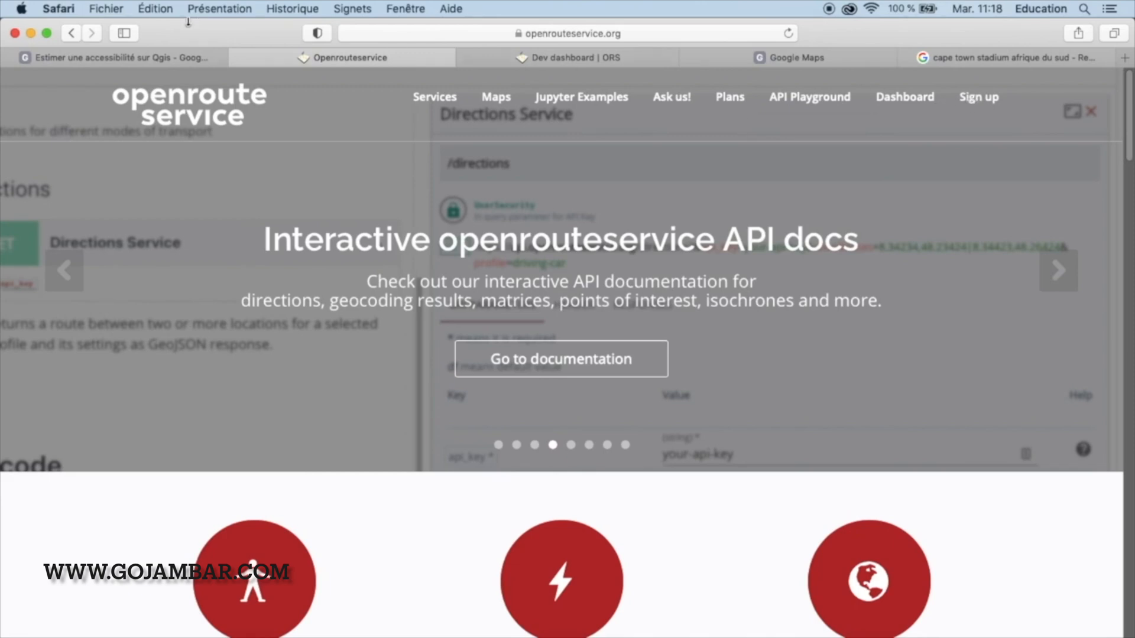
click(238, 59)
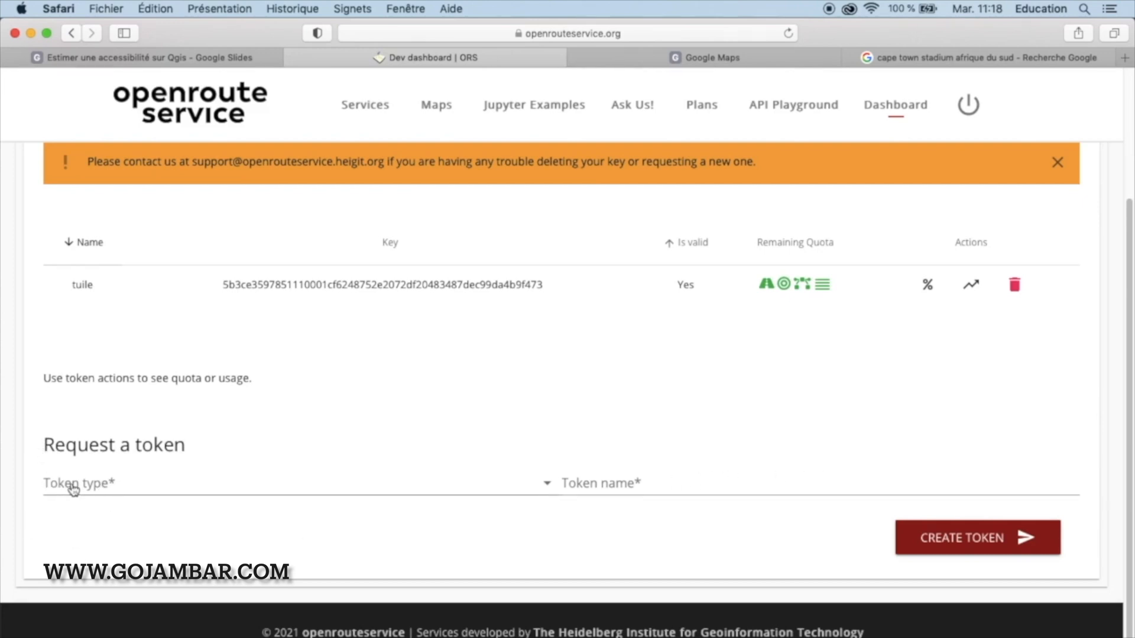
click(90, 489)
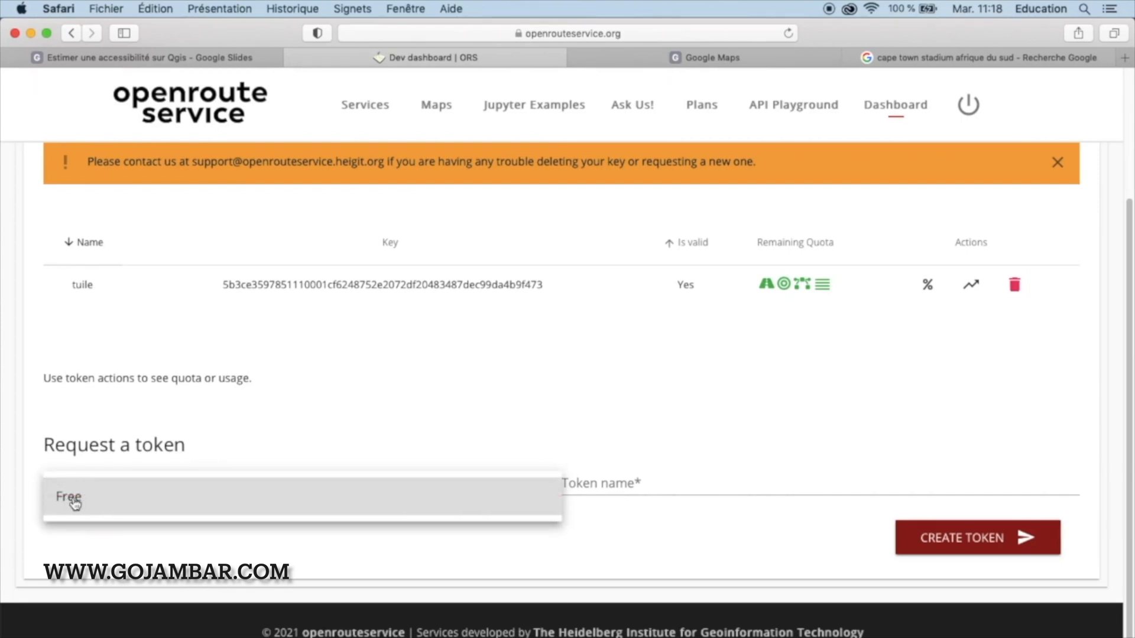
click(74, 502)
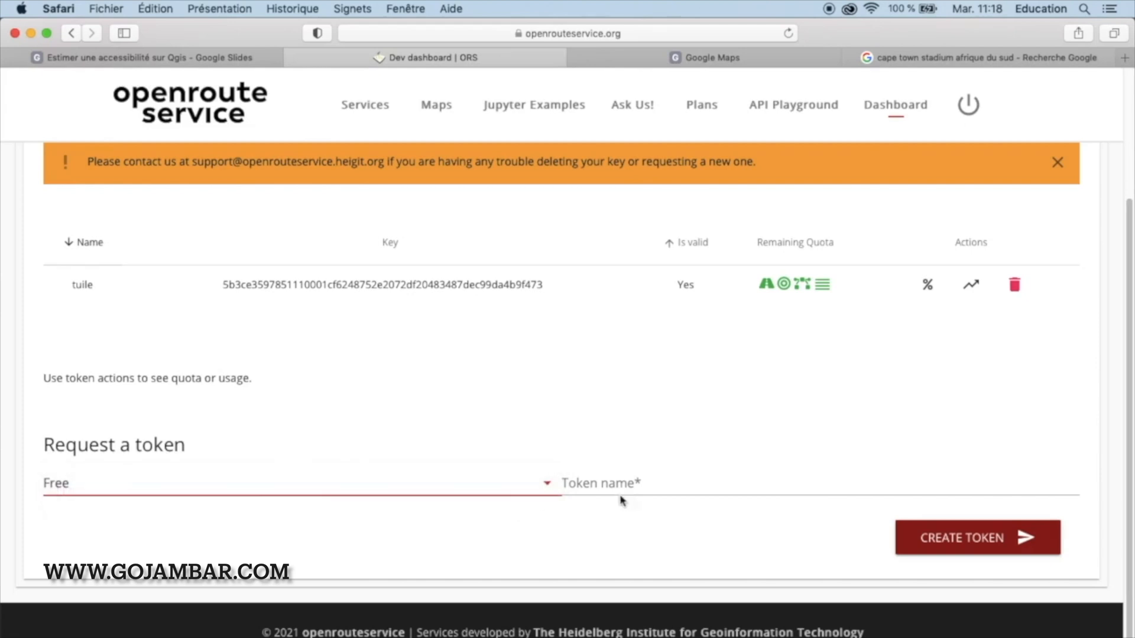
click(571, 483)
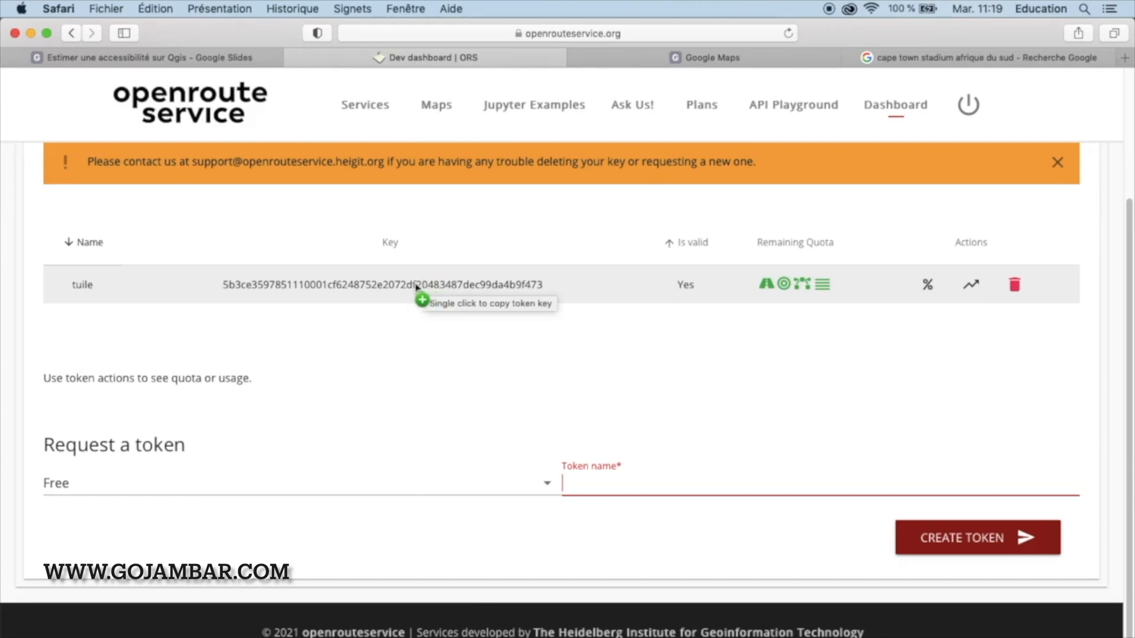
Copy the key of the existing "tuile" token from the dashboard and switch to QGIS.
click(397, 287)
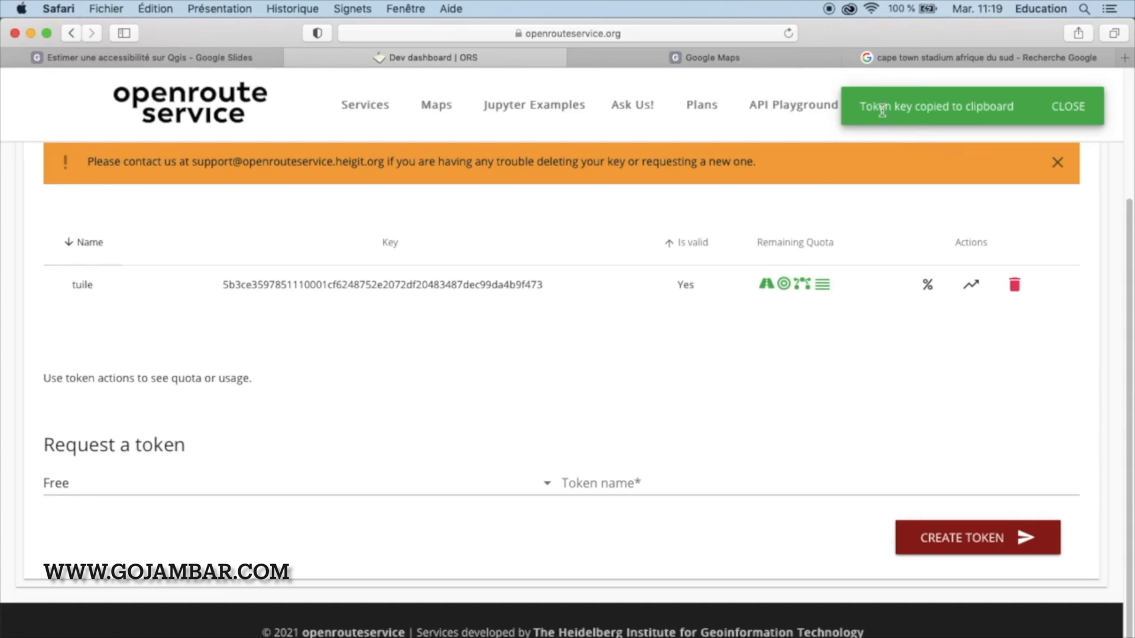
click(1055, 109)
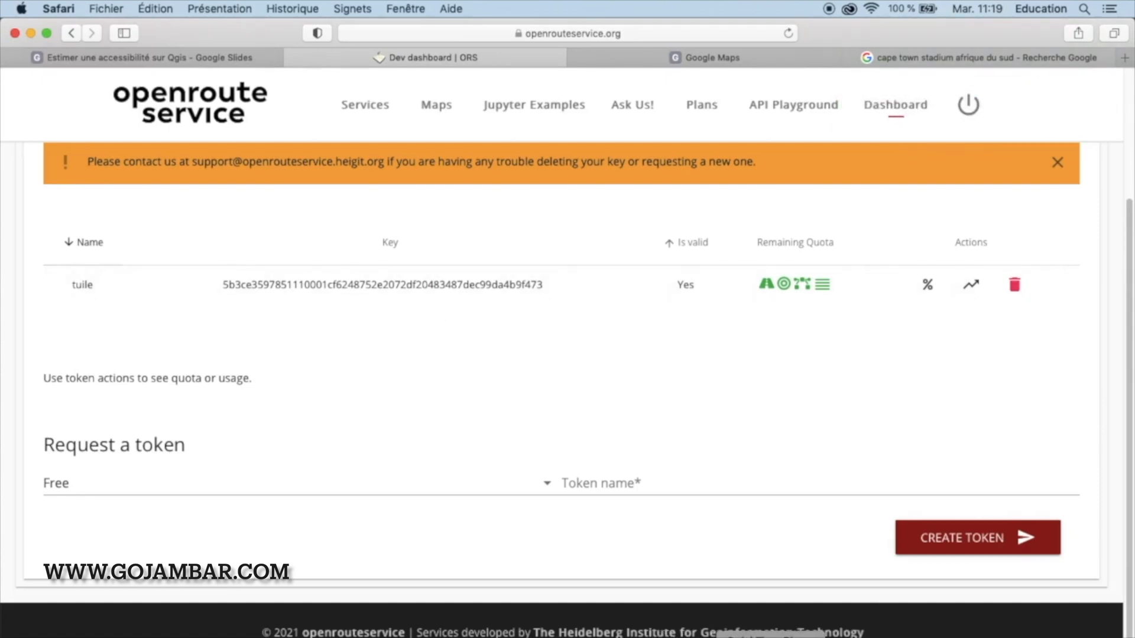
click(846, 637)
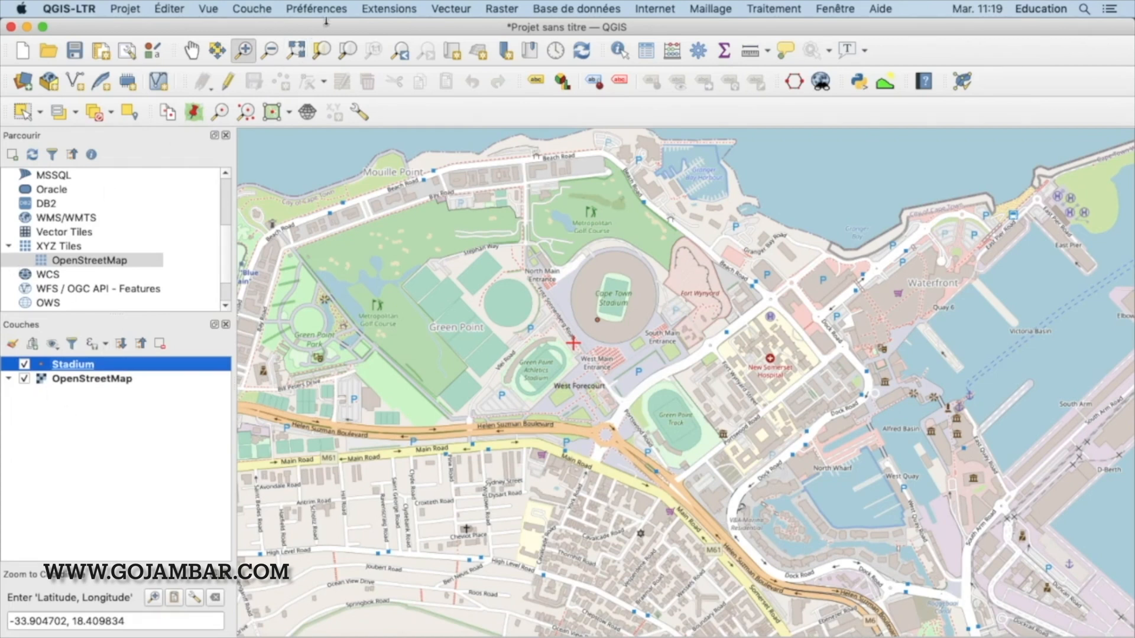
Search the plugin manager for "ors" and view the details of the ORS Tools plugin.
click(388, 7)
click(387, 7)
click(389, 8)
click(406, 31)
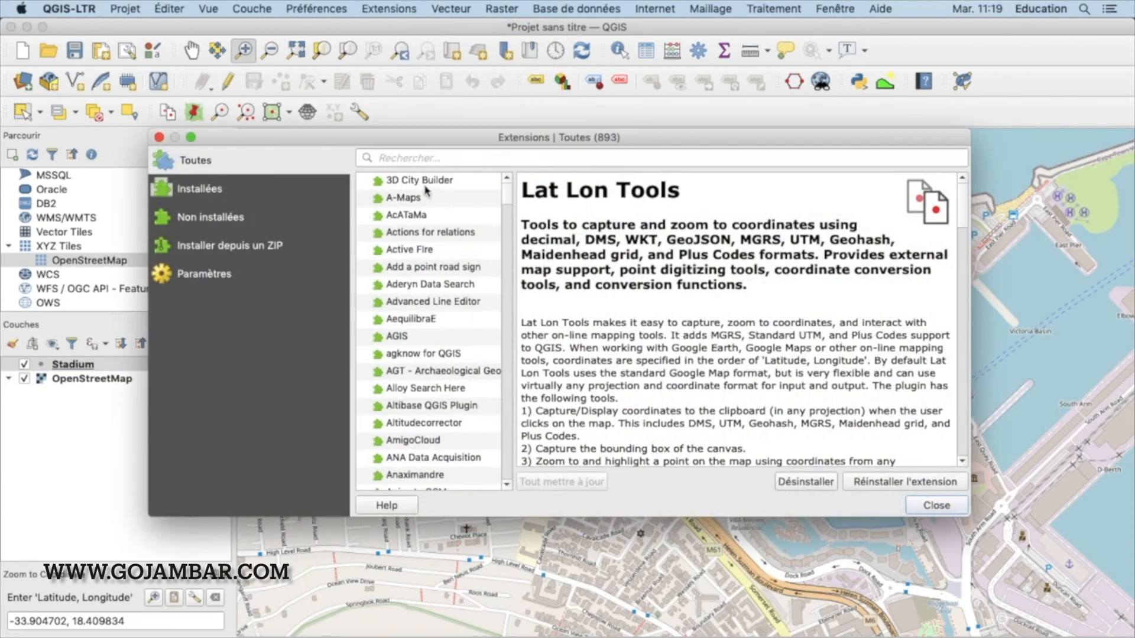
click(468, 158)
text(ors)
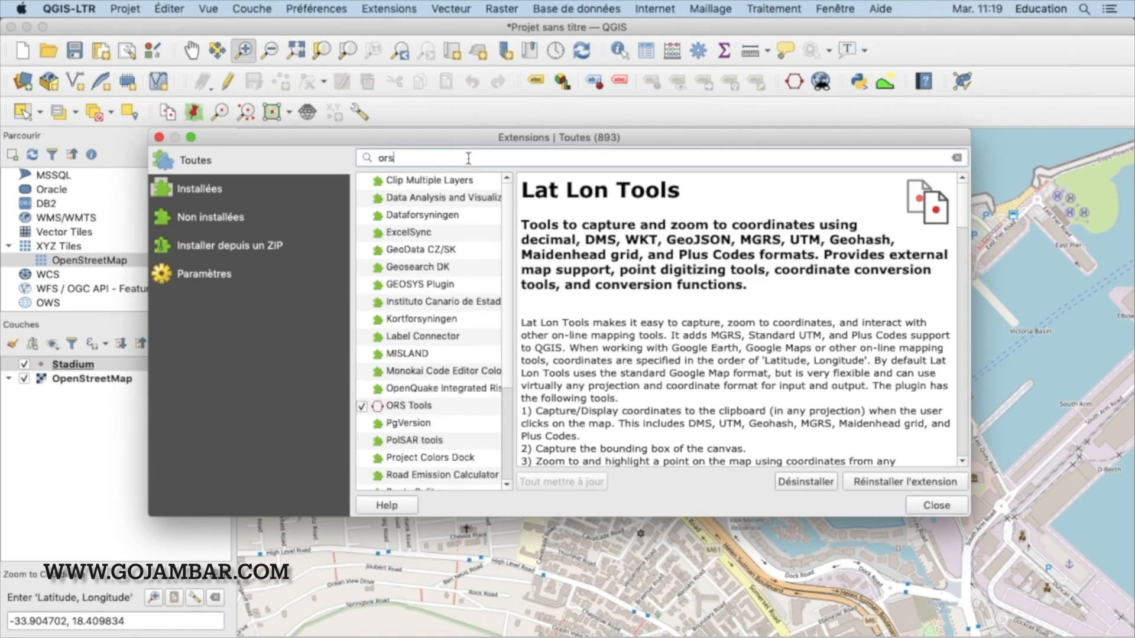
click(414, 407)
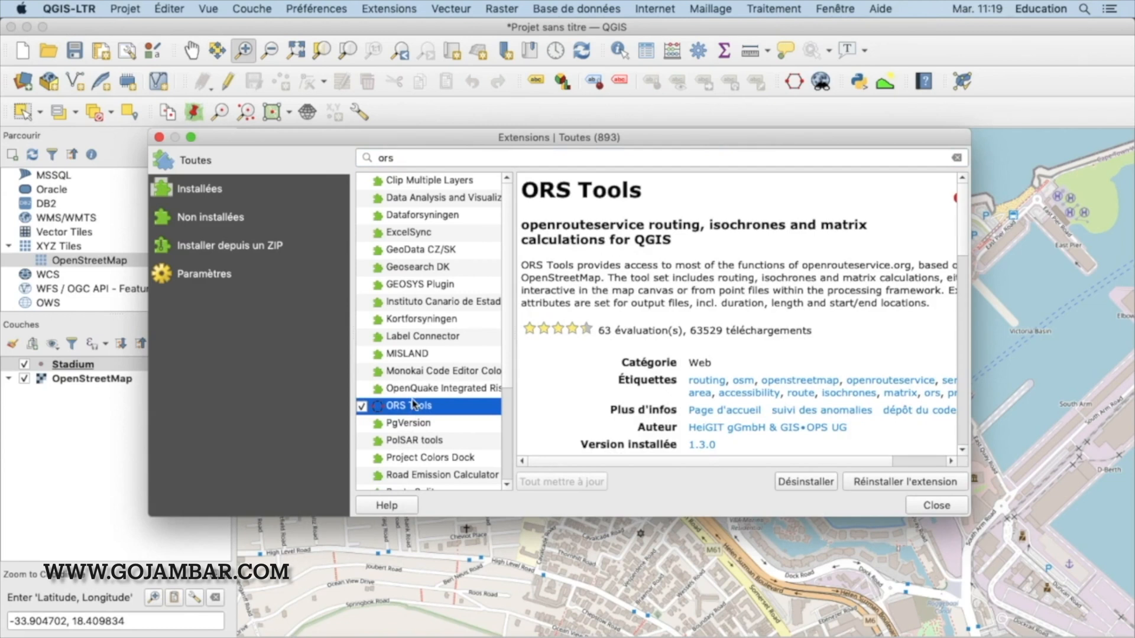
drag(971, 415, 1081, 416)
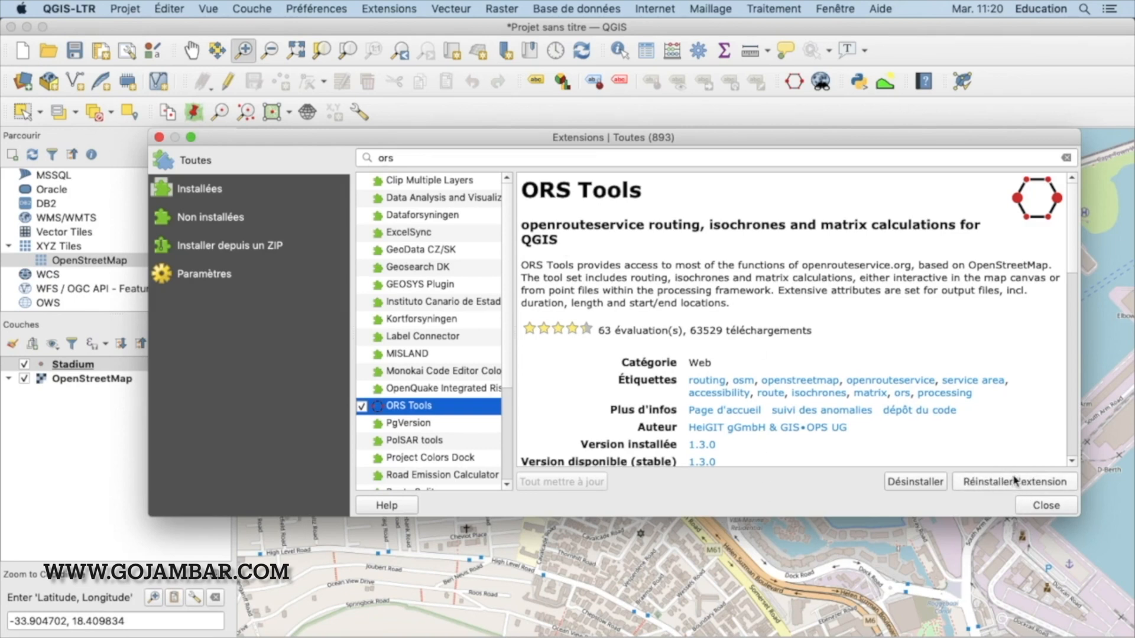
click(1044, 505)
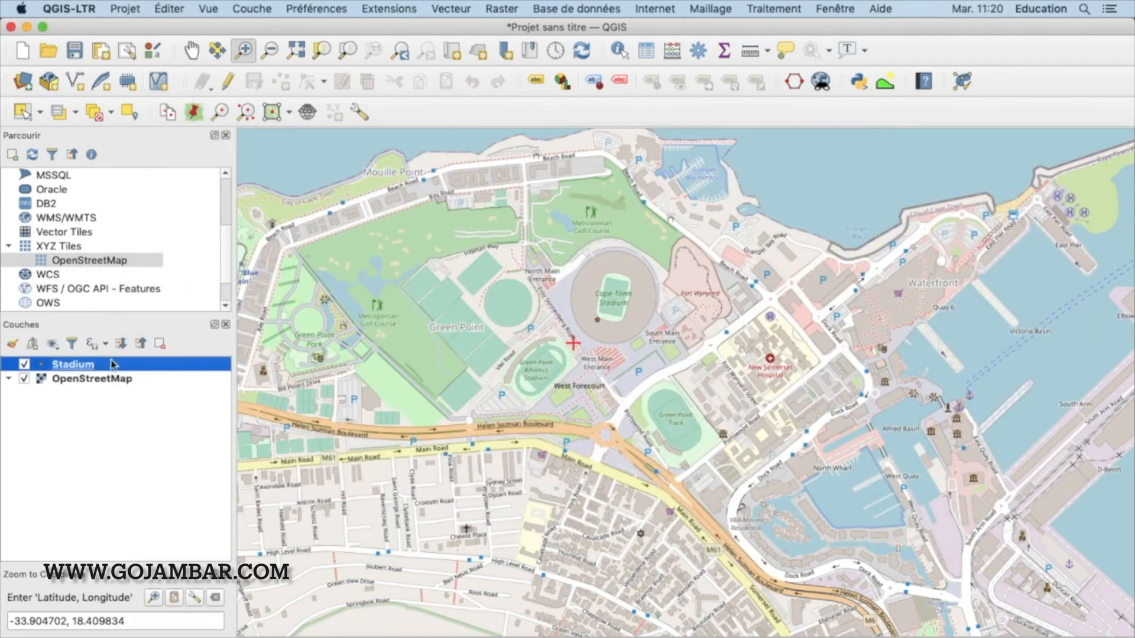
Paste the copied API key into the openrouteservice provider settings of ORS Tools and save them.
click(795, 83)
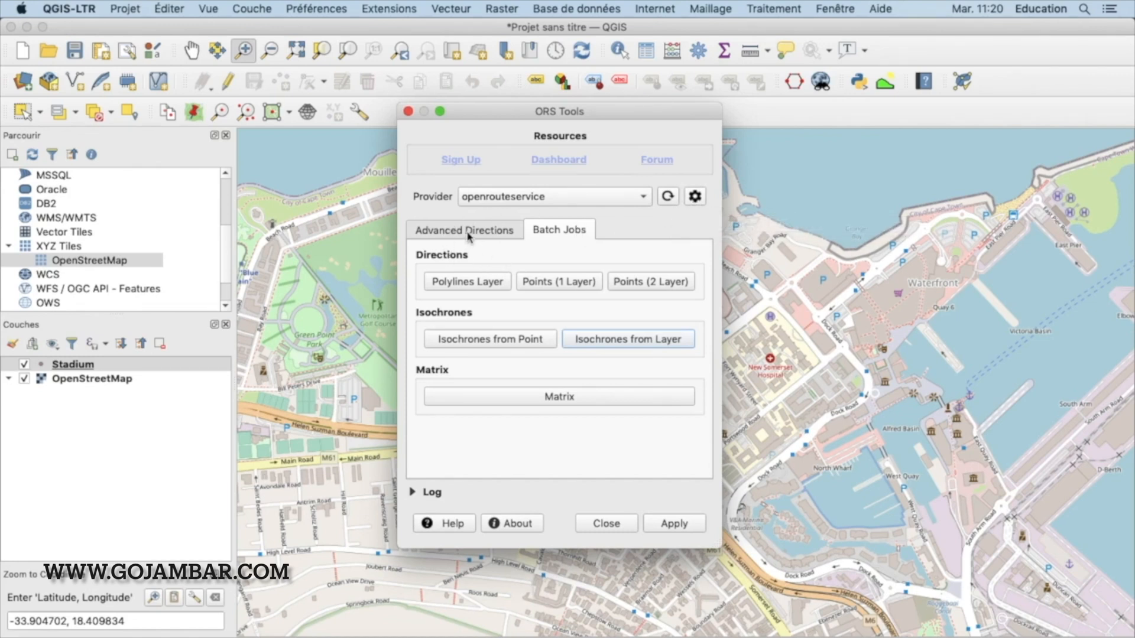
click(494, 230)
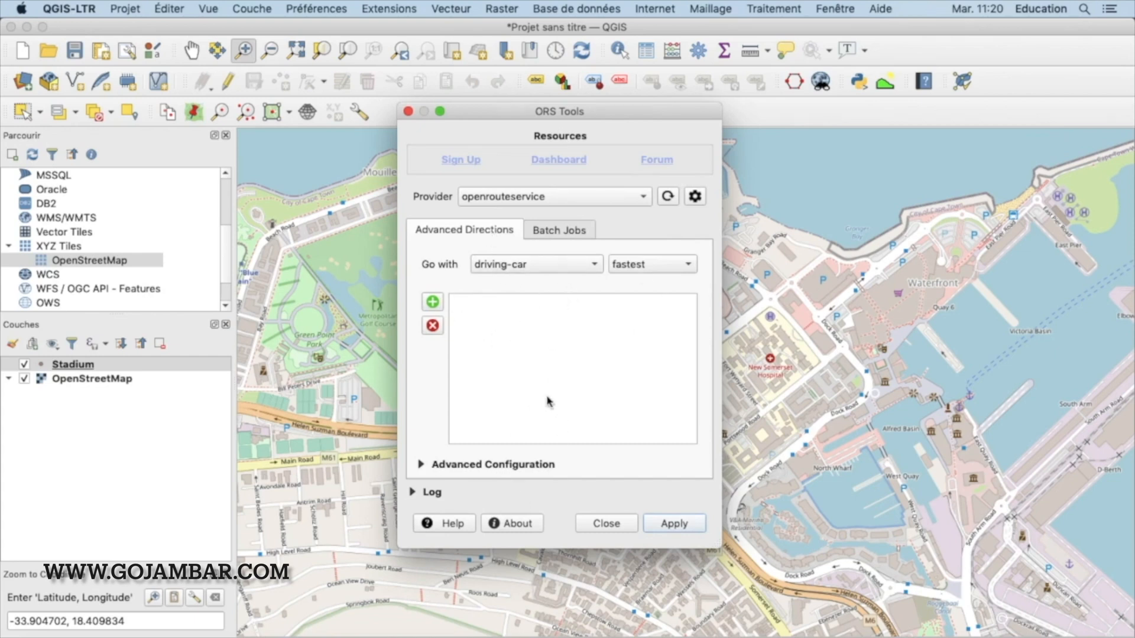
click(693, 199)
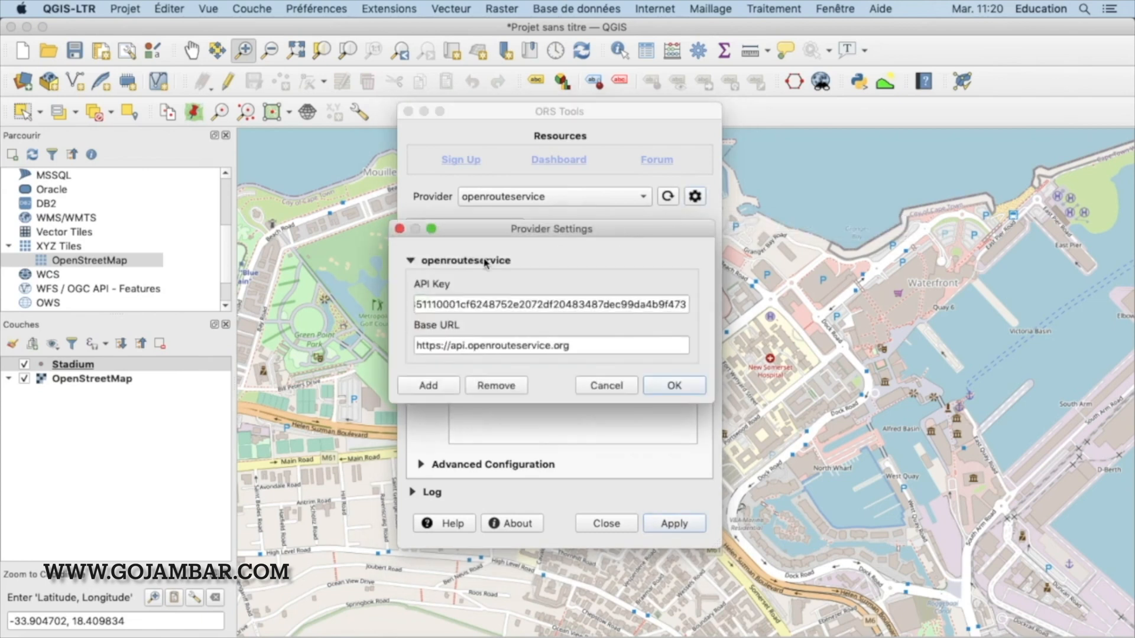
click(410, 260)
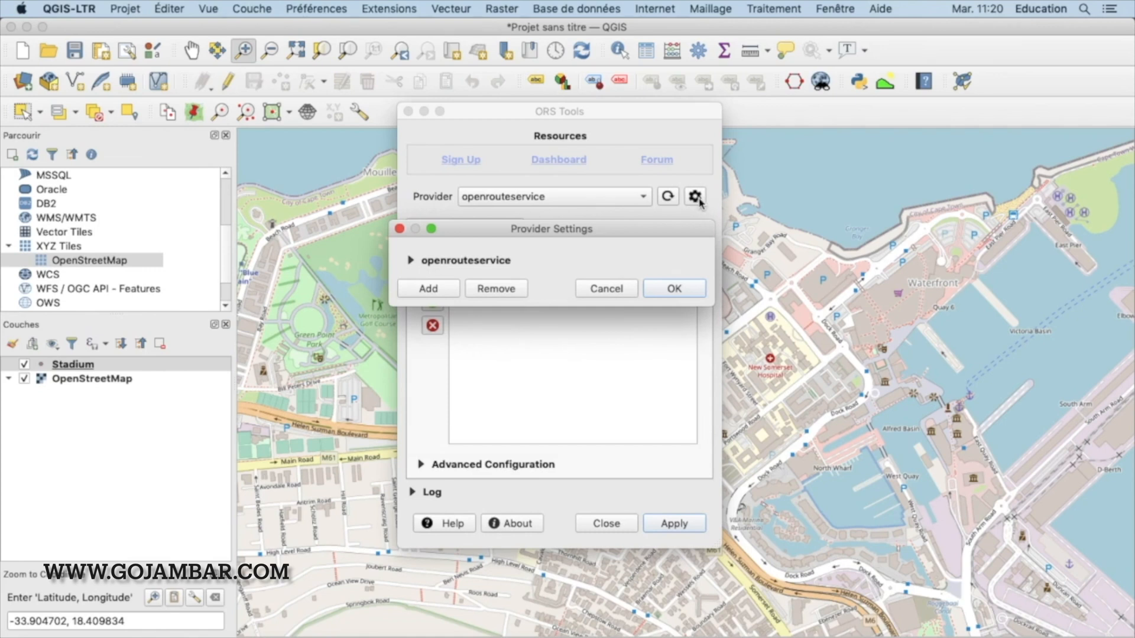
click(410, 261)
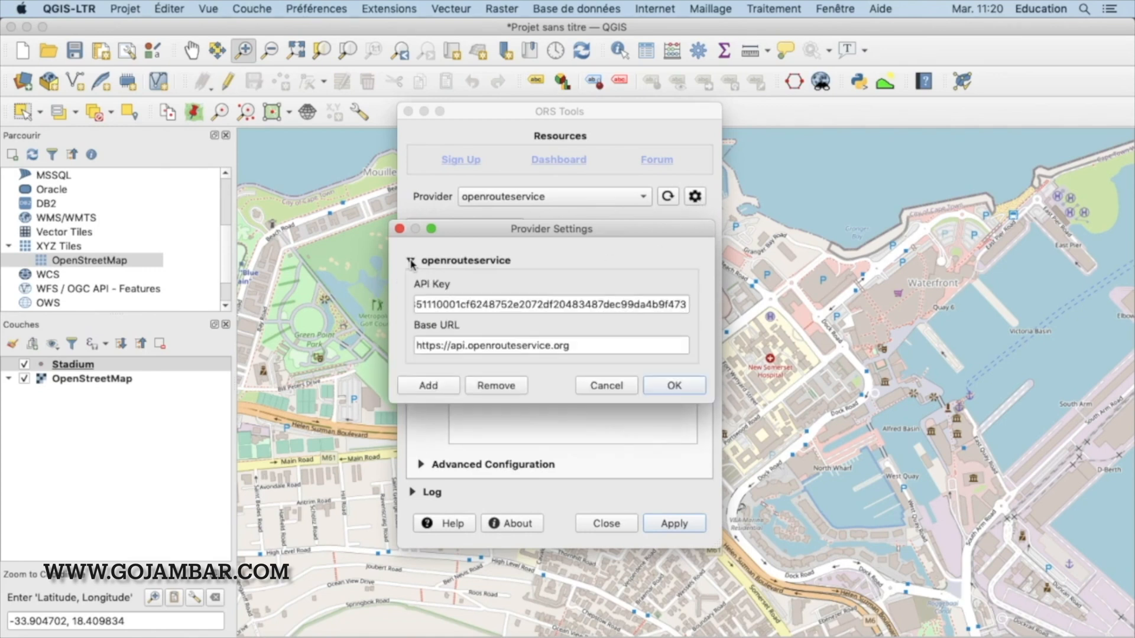
double_click(431, 304)
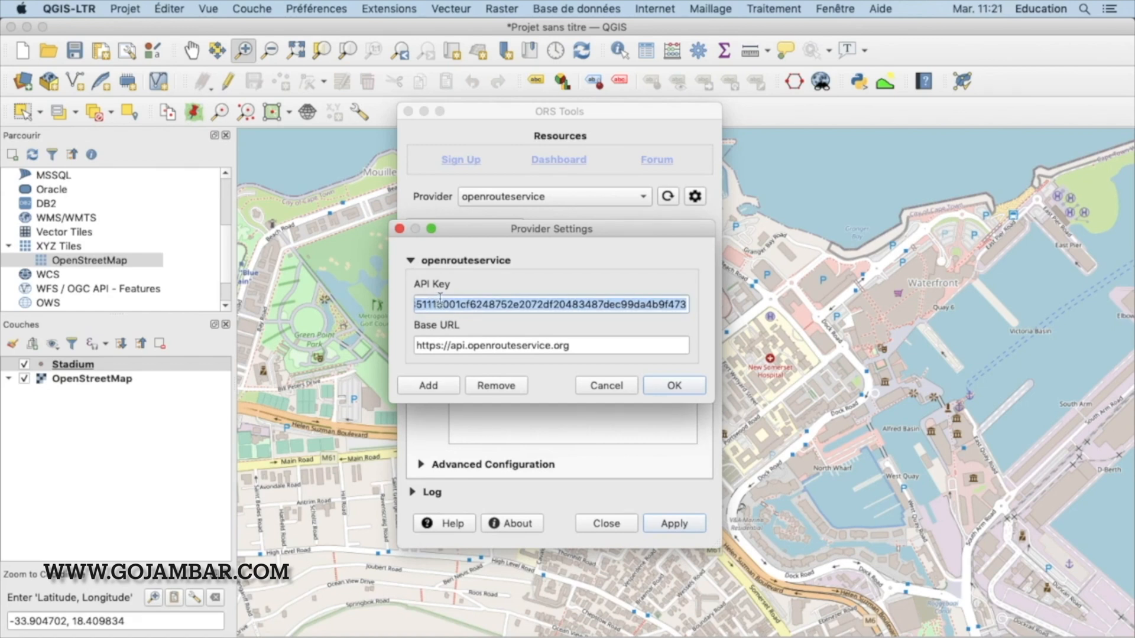
key(super+v)
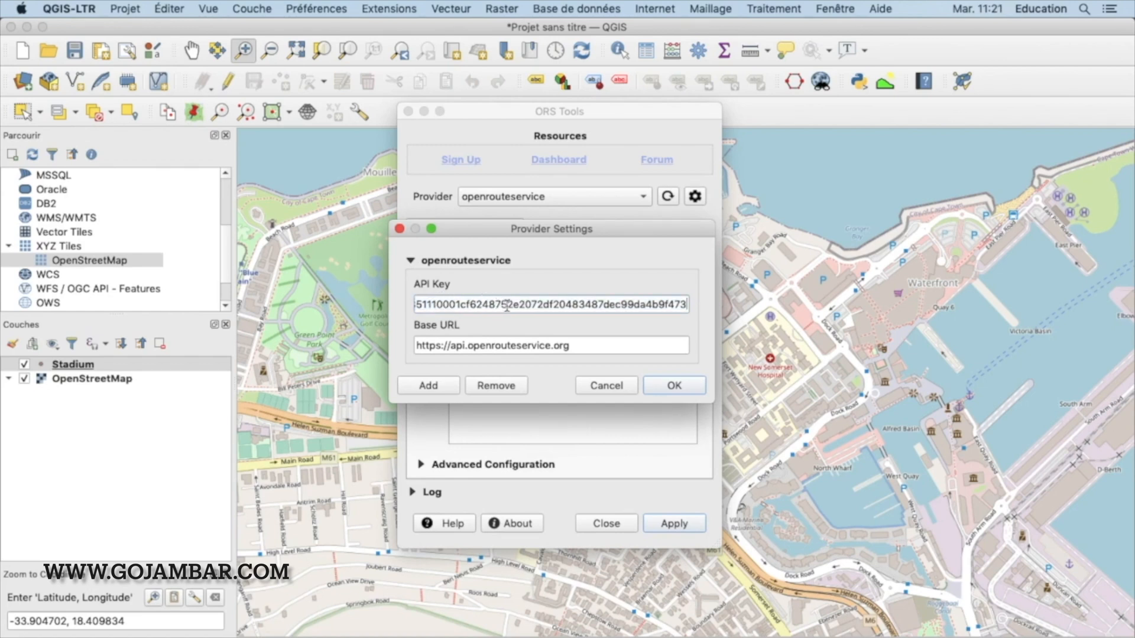
click(613, 352)
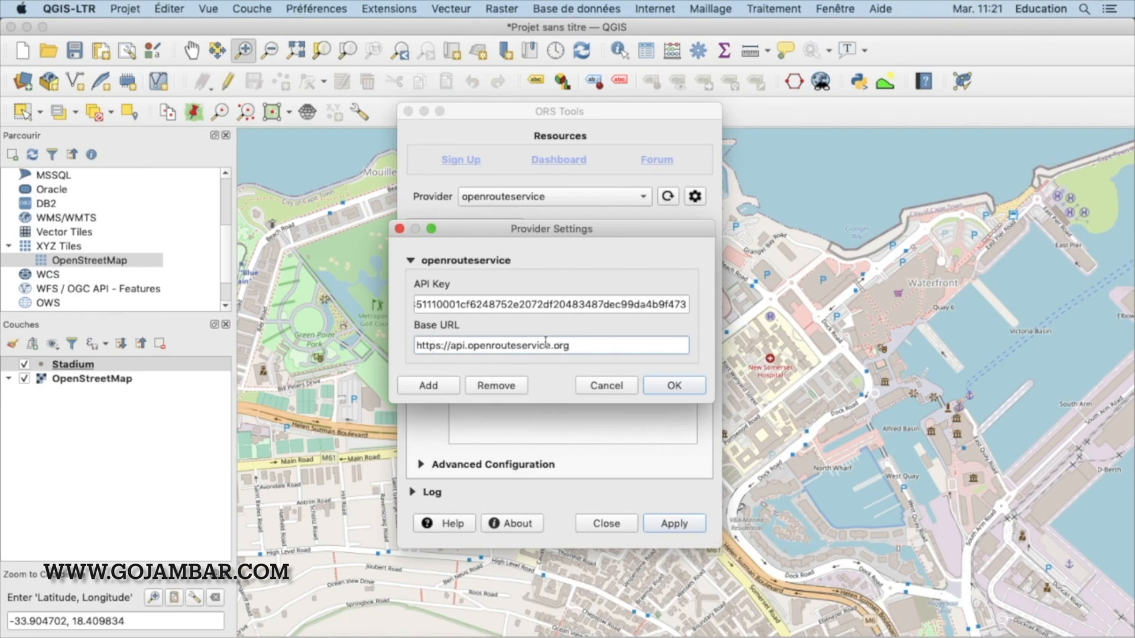
click(664, 389)
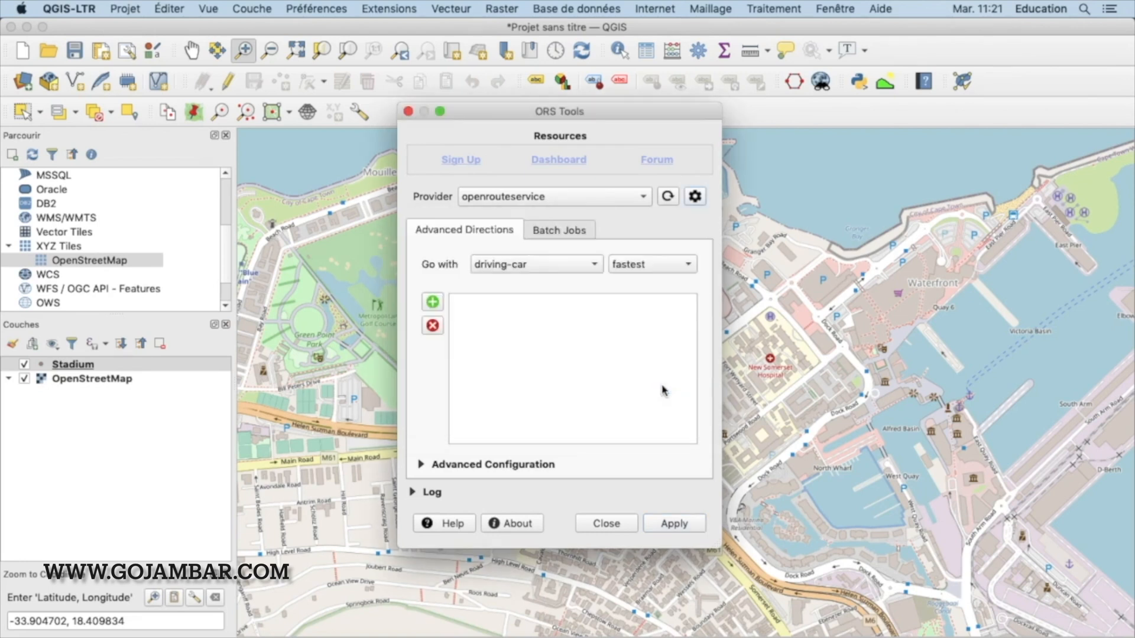